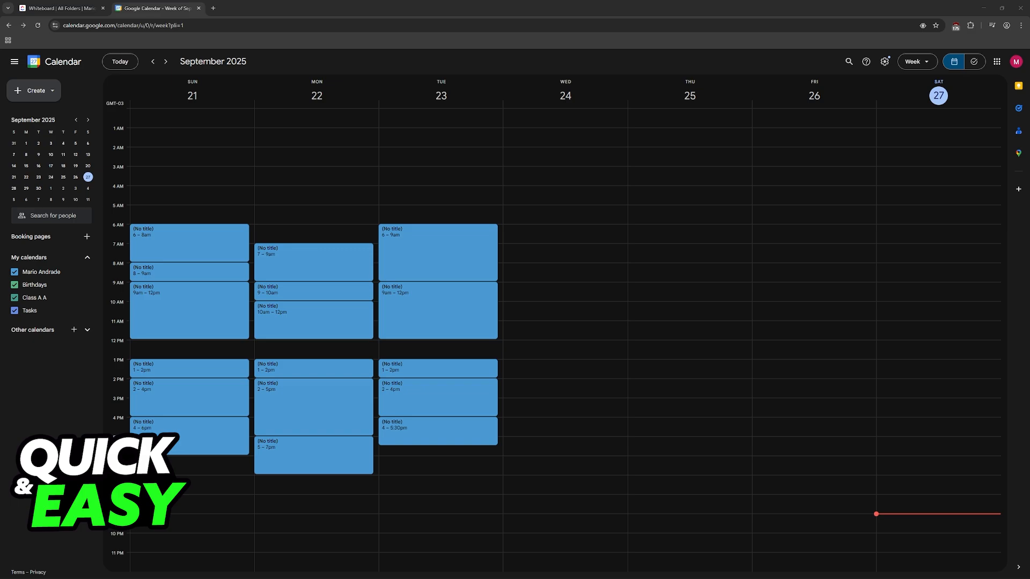
# Step: Create an untitled event on Sunday, September 21 from 12:00pm to 1:00pm
pyautogui.click(191, 248)
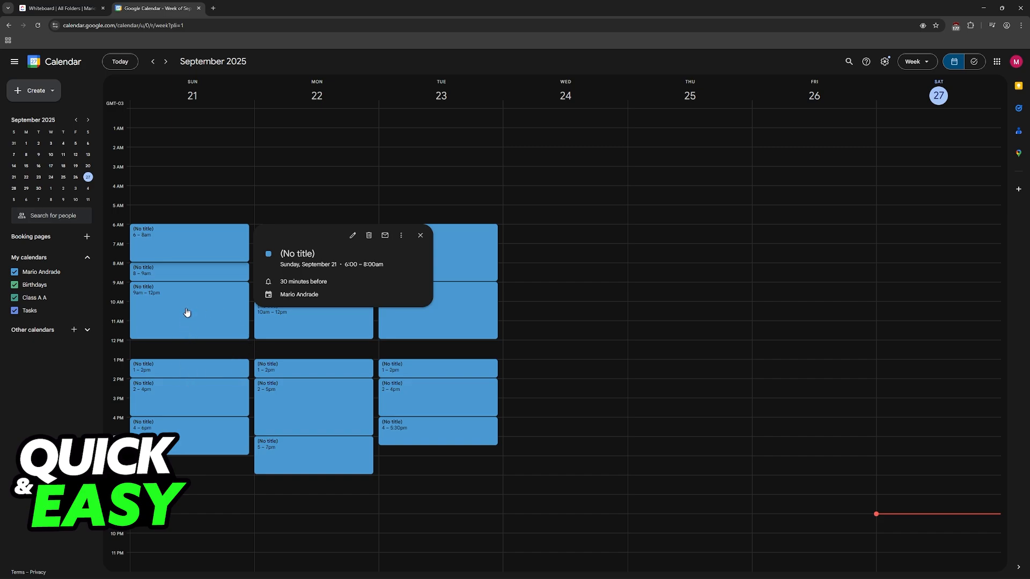
pyautogui.moveTo(187, 302)
pyautogui.mouseDown()
pyautogui.moveTo(188, 316)
pyautogui.moveTo(188, 297)
pyautogui.mouseUp()
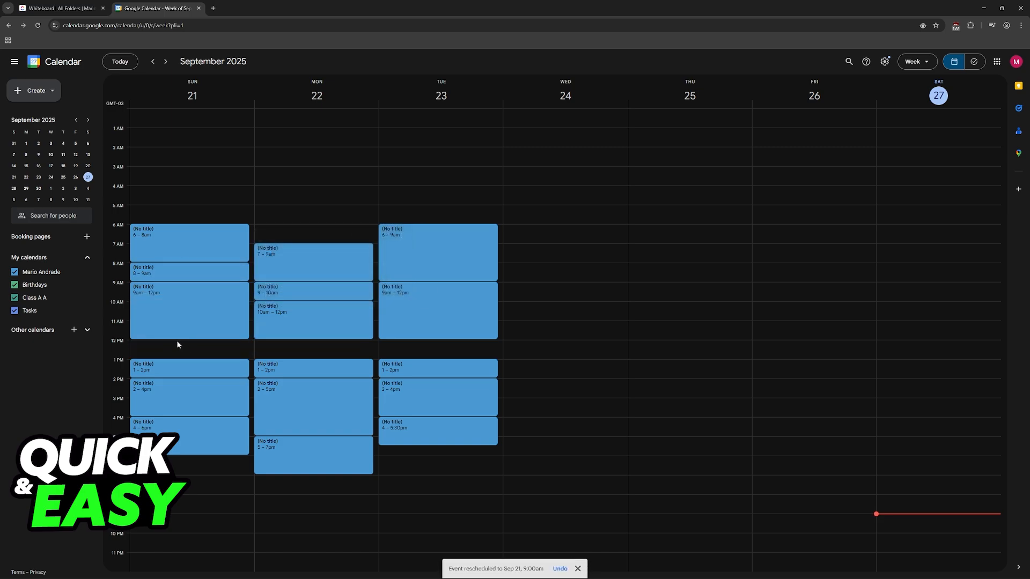
pyautogui.moveTo(177, 344); pyautogui.dragTo(192, 352)
pyautogui.click(217, 240)
pyautogui.click(408, 403)
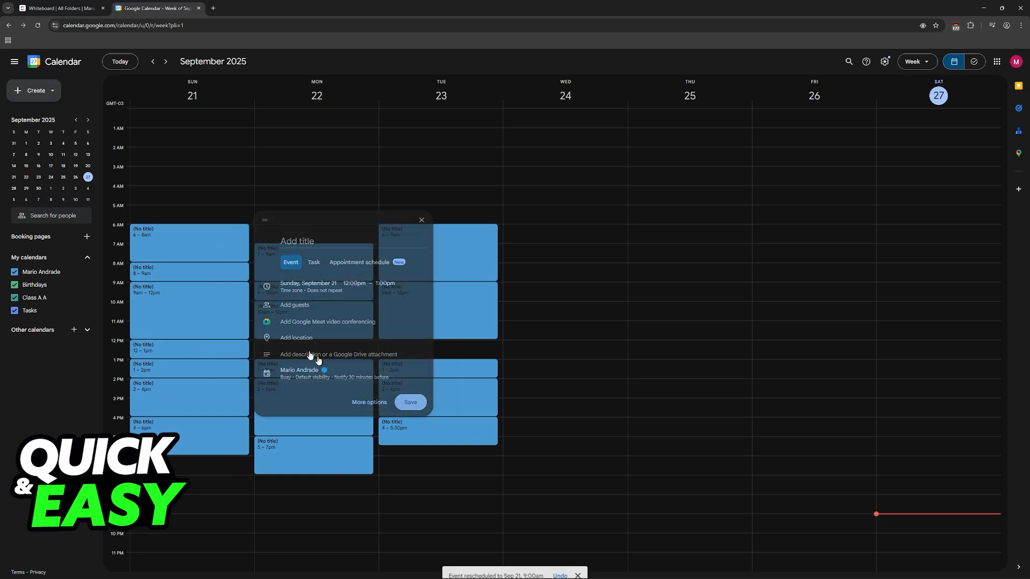
# Step: Check the details of Sunday's events and delete the 6–8am event
pyautogui.click(217, 251)
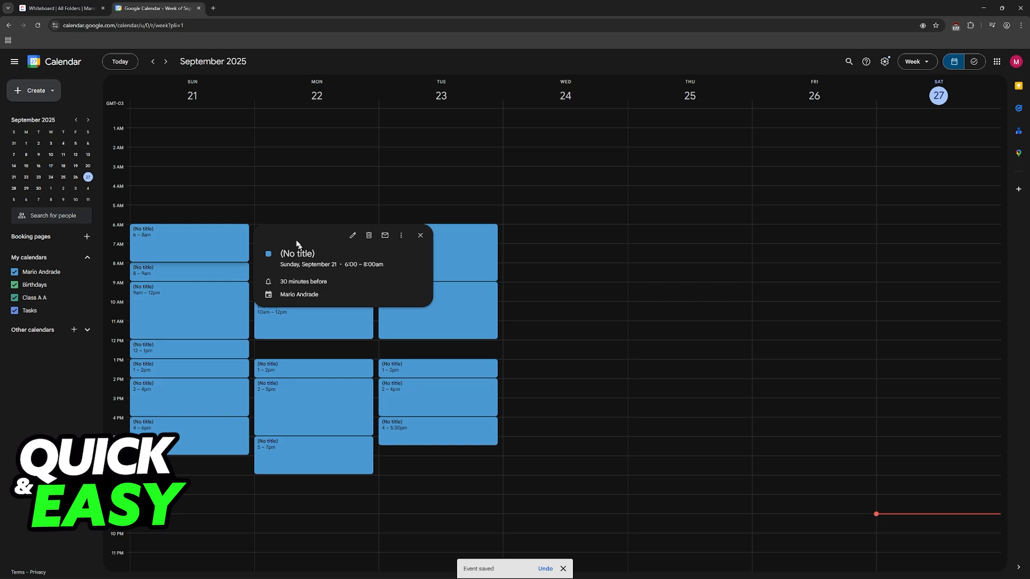
pyautogui.click(230, 257)
pyautogui.click(238, 301)
pyautogui.click(207, 256)
pyautogui.click(218, 311)
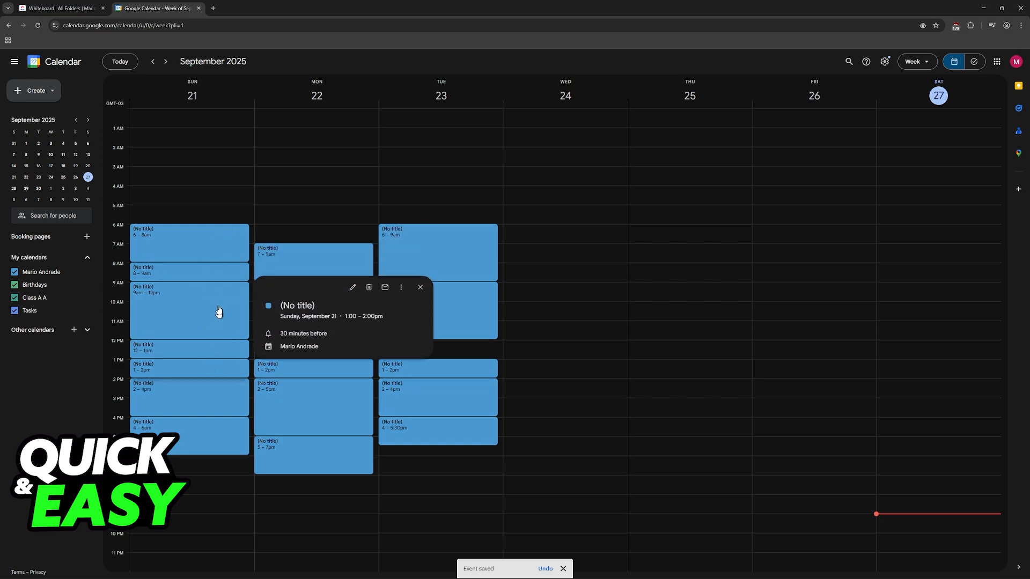
pyautogui.click(221, 250)
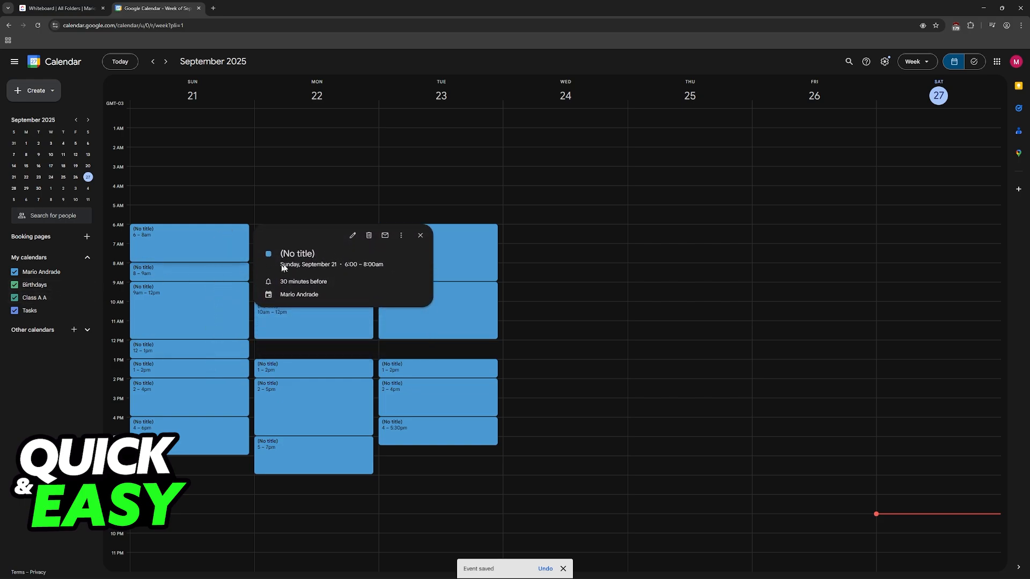
pyautogui.click(368, 236)
# Step: Create an untitled red event on Sunday, September 21 from 7:00am to 8:00am
pyautogui.click(203, 250)
pyautogui.click(204, 248)
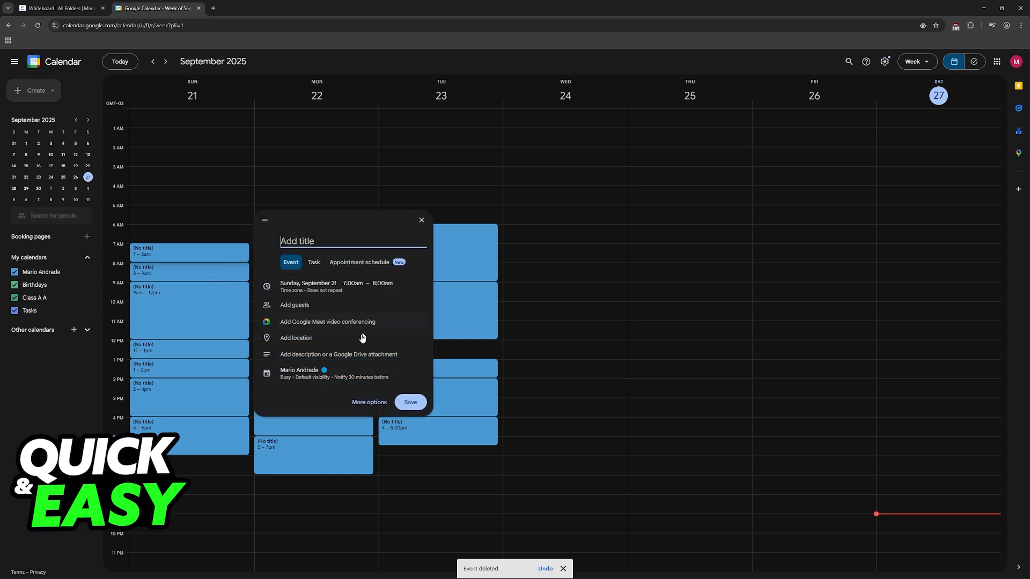
pyautogui.click(336, 374)
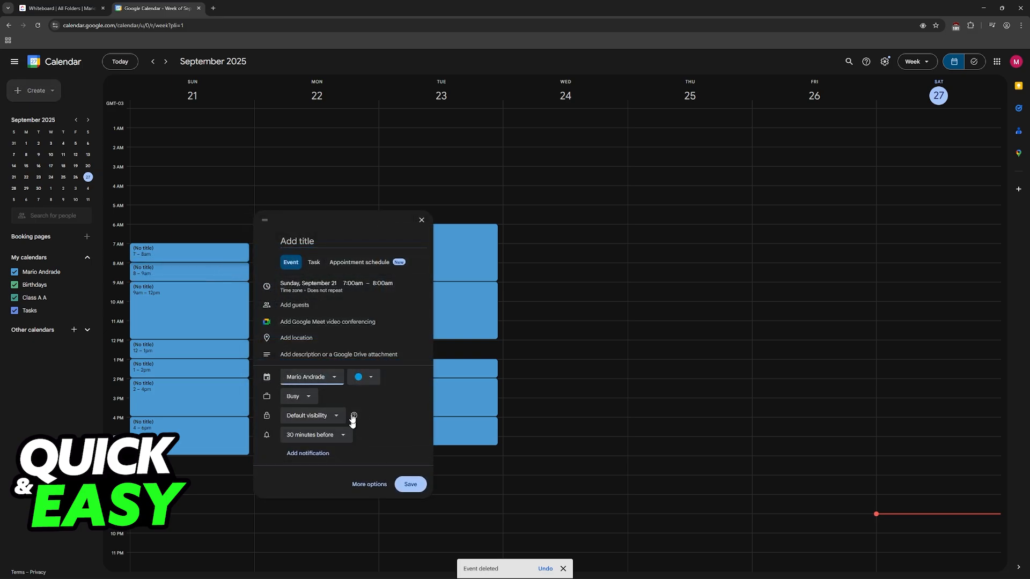
pyautogui.click(358, 377)
pyautogui.click(357, 378)
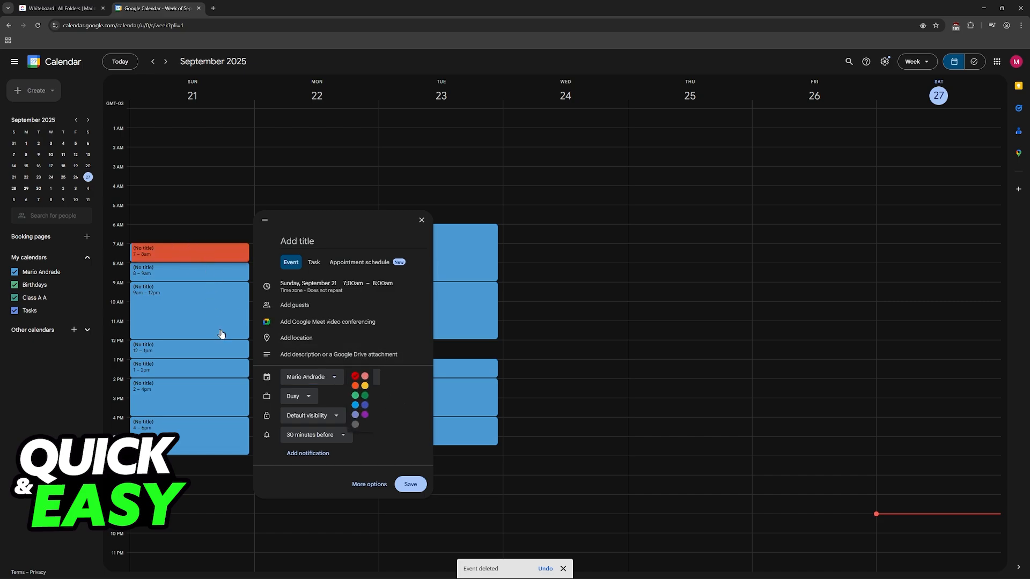
pyautogui.click(364, 415)
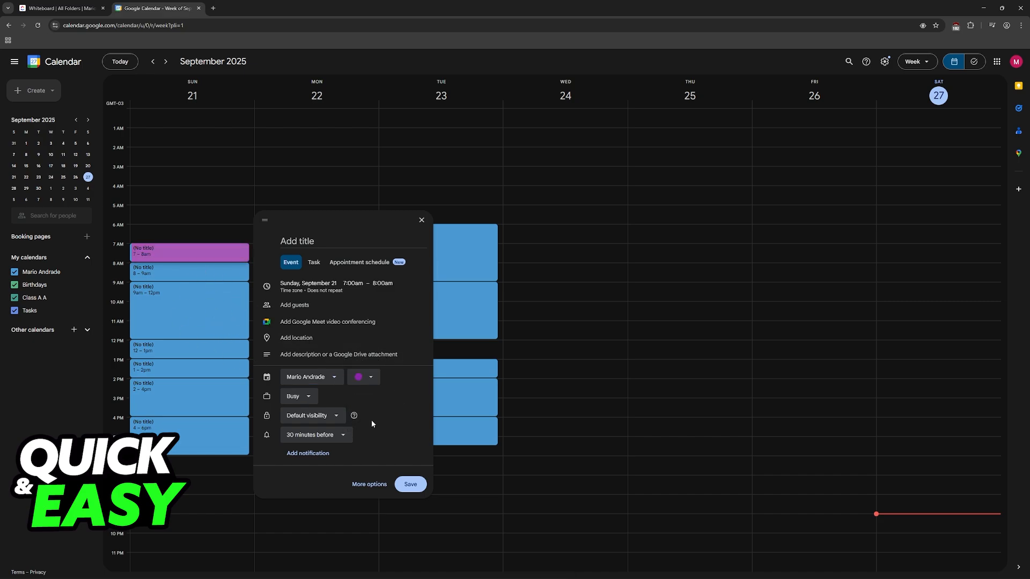
pyautogui.click(363, 378)
pyautogui.click(354, 378)
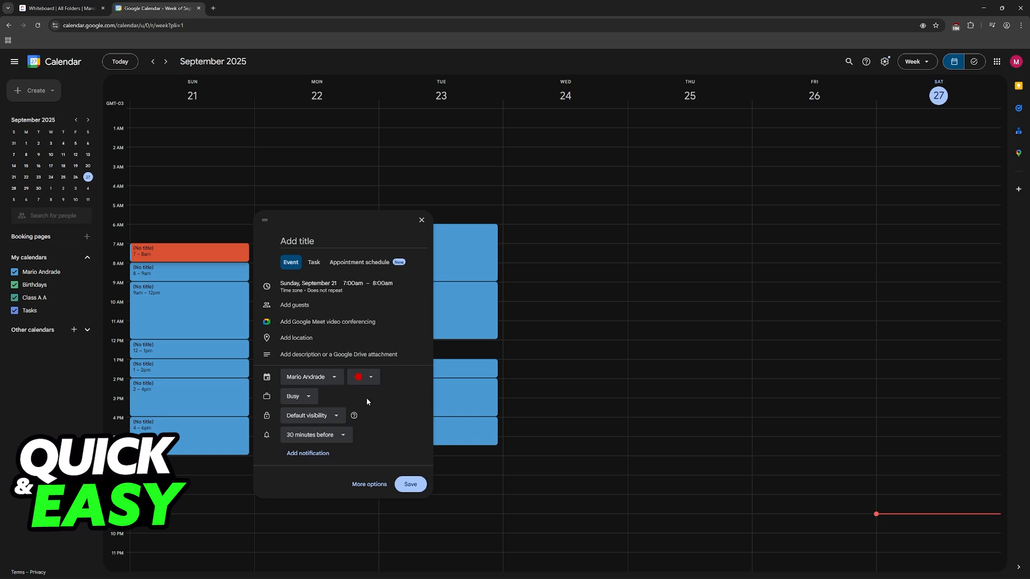
pyautogui.click(408, 484)
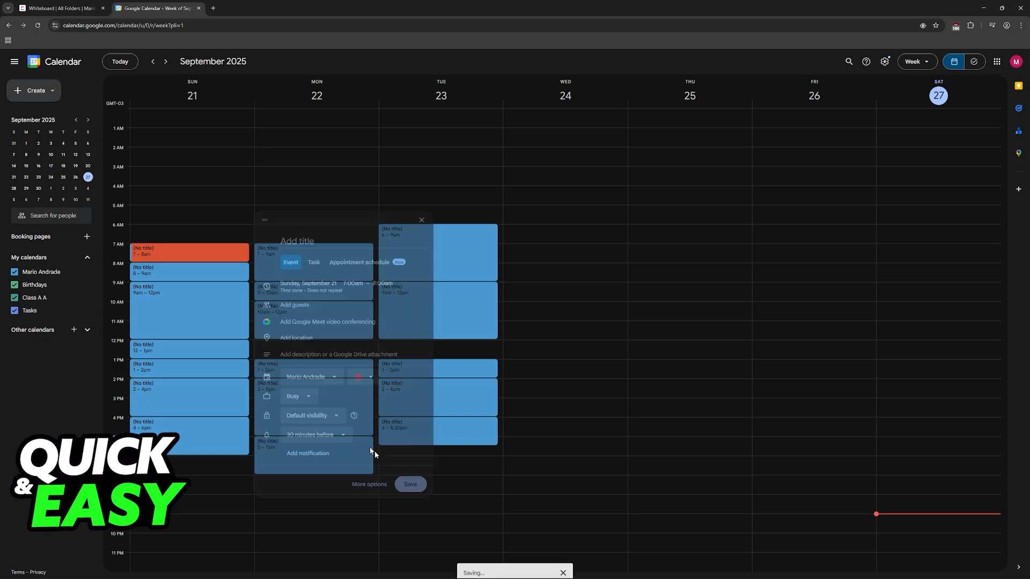
# Step: Rearrange Sunday's morning events: move the three-hour event to 6–9am, the red event to 9–10am and the other one-hour event to 10–11am
pyautogui.click(218, 257)
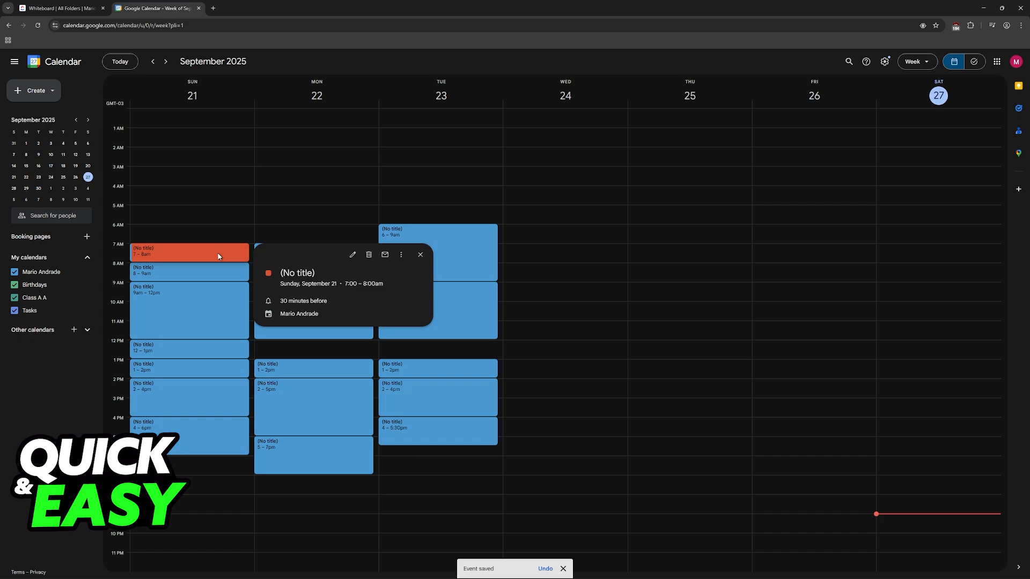
pyautogui.click(220, 306)
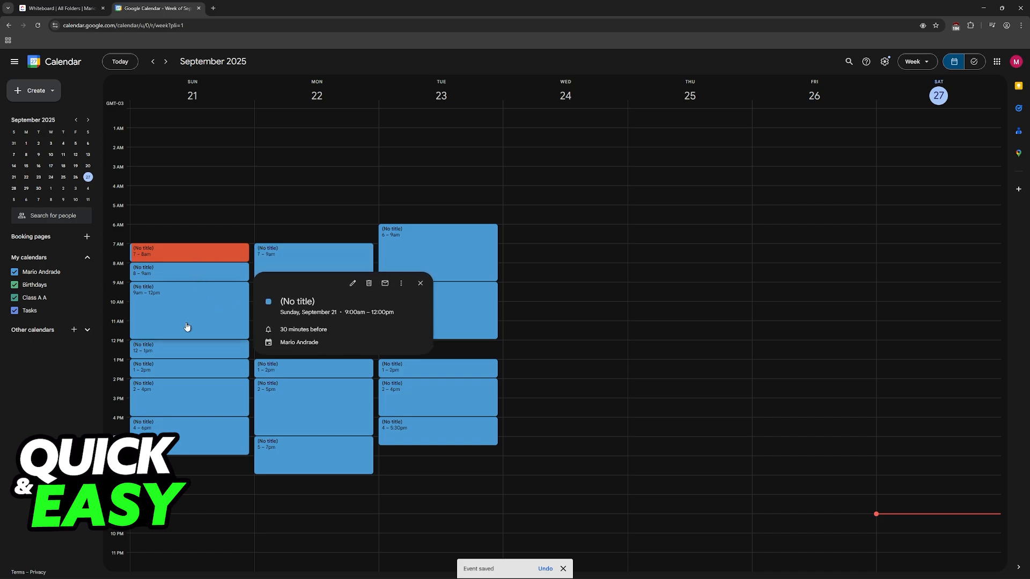
pyautogui.click(200, 272)
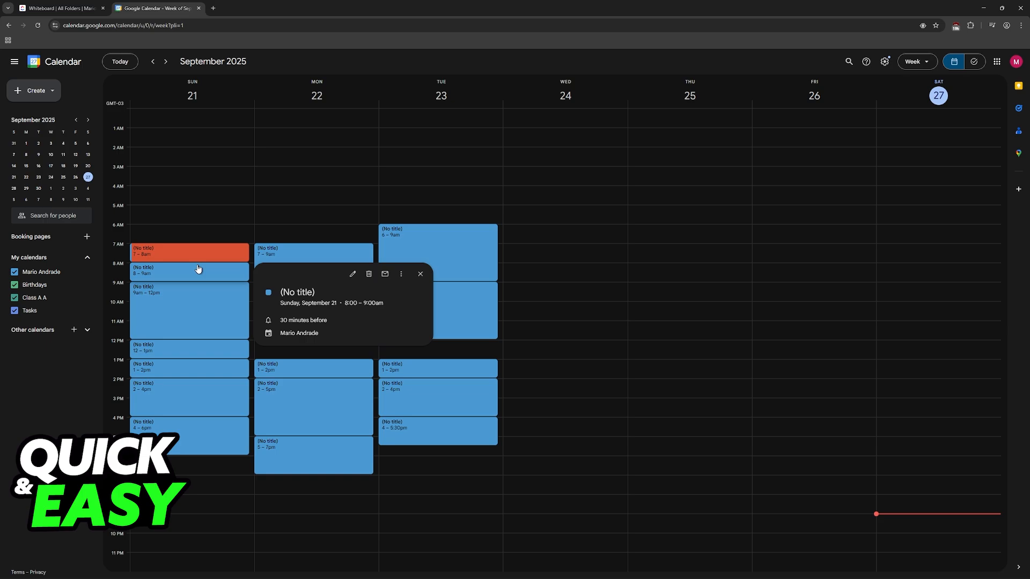
pyautogui.moveTo(203, 300); pyautogui.dragTo(203, 195)
pyautogui.moveTo(199, 271); pyautogui.dragTo(196, 327)
pyautogui.moveTo(199, 270); pyautogui.dragTo(224, 309)
pyautogui.click(204, 271)
pyautogui.click(21, 66)
pyautogui.moveTo(219, 230); pyautogui.dragTo(228, 258)
pyautogui.moveTo(221, 307); pyautogui.dragTo(221, 283)
pyautogui.moveTo(224, 326); pyautogui.dragTo(223, 313)
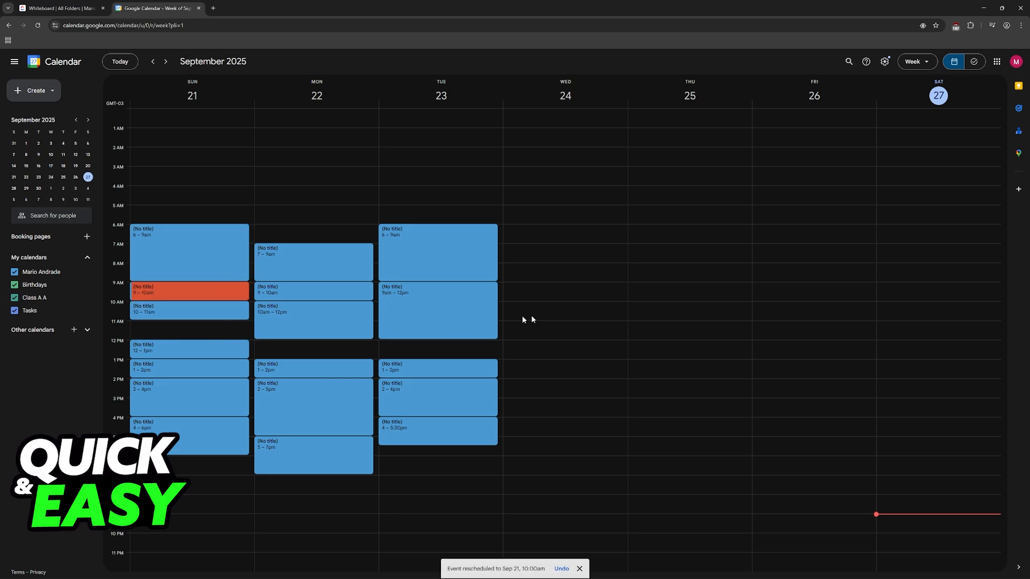
# Step: Give Sunday's 10–11am event the title "break" and save it
pyautogui.click(158, 318)
pyautogui.doubleClick(159, 319)
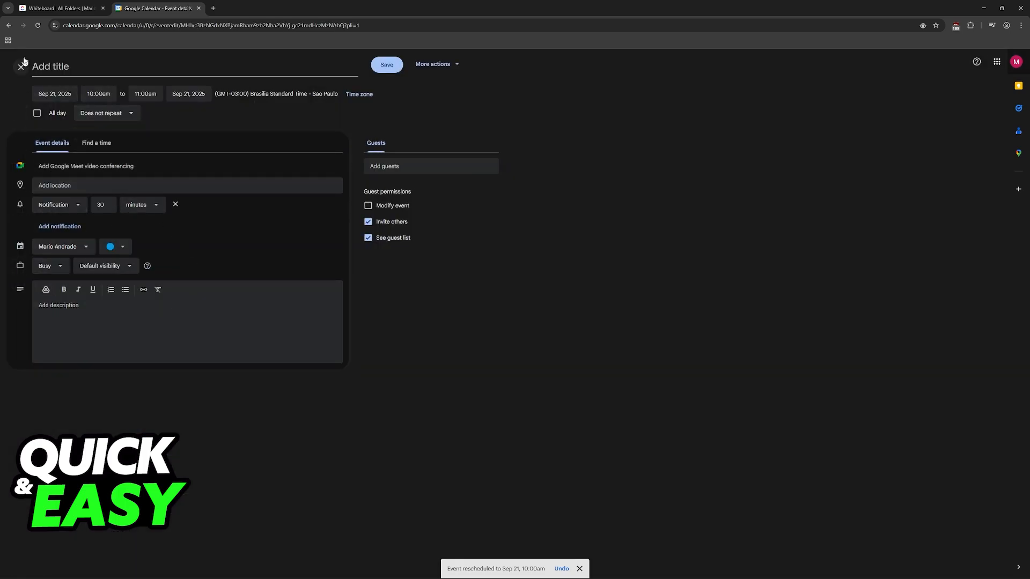
pyautogui.click(22, 66)
pyautogui.click(200, 315)
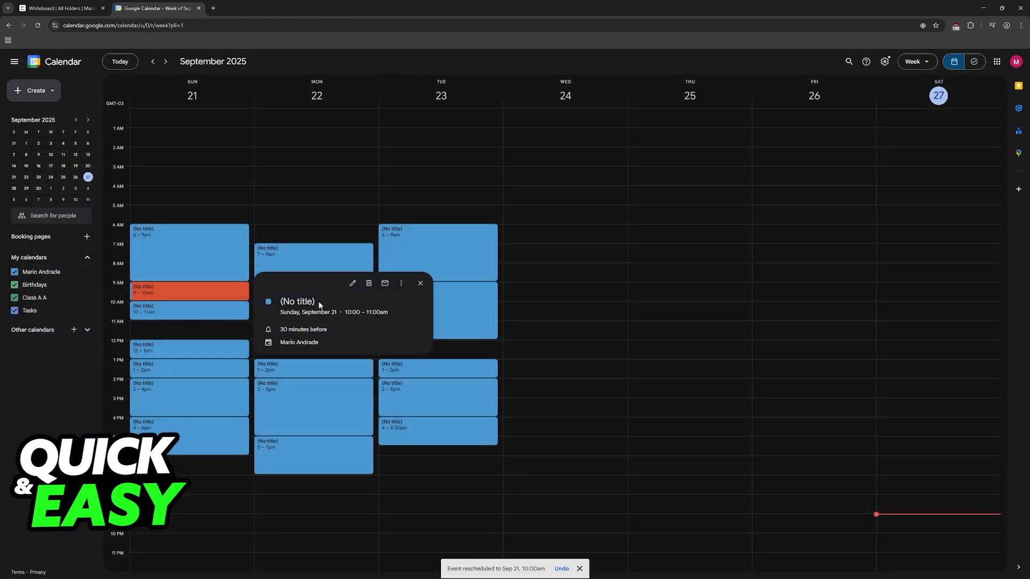
pyautogui.click(353, 282)
pyautogui.write('brea')
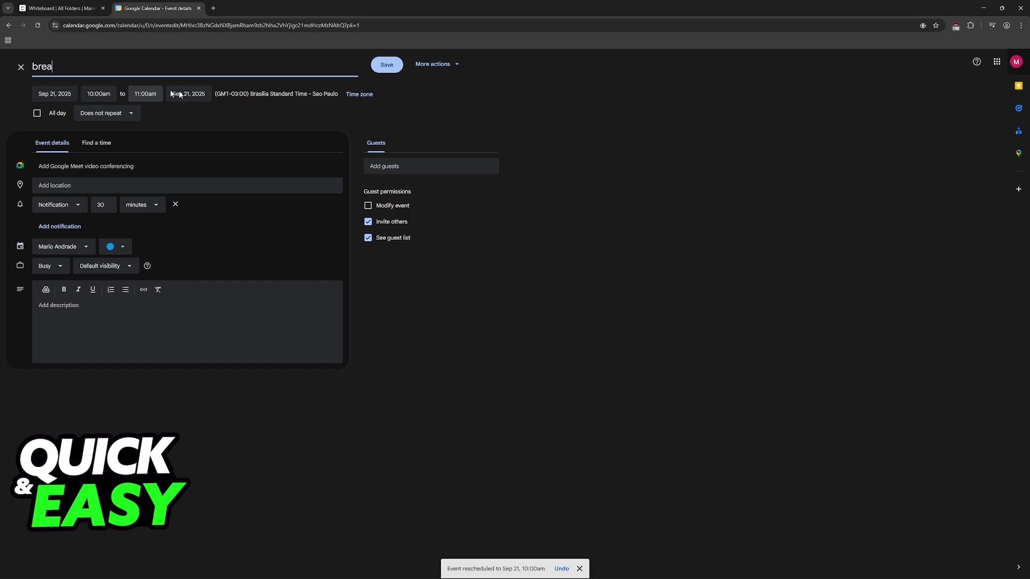
pyautogui.write('k')
pyautogui.click(387, 64)
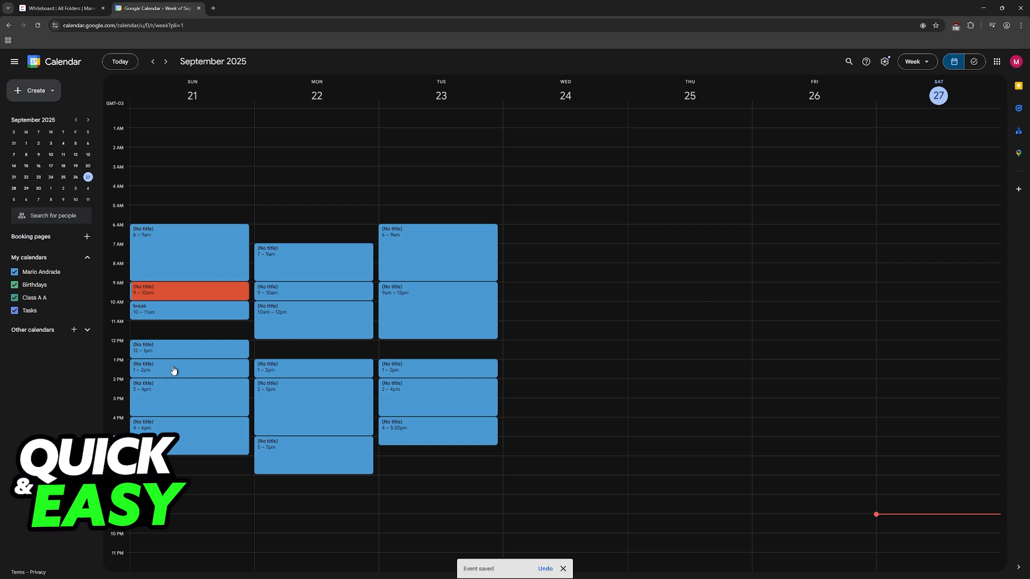
pyautogui.moveTo(181, 318); pyautogui.dragTo(159, 323)
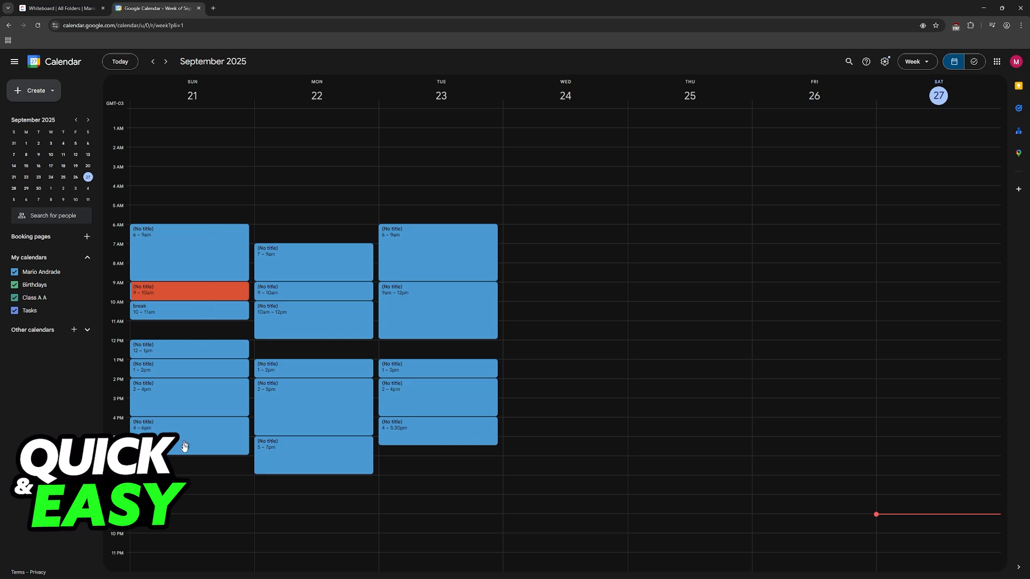
# Step: Create an untitled event on Sunday, September 21 from 8:00pm to 8:45pm that repeats daily
pyautogui.click(195, 504)
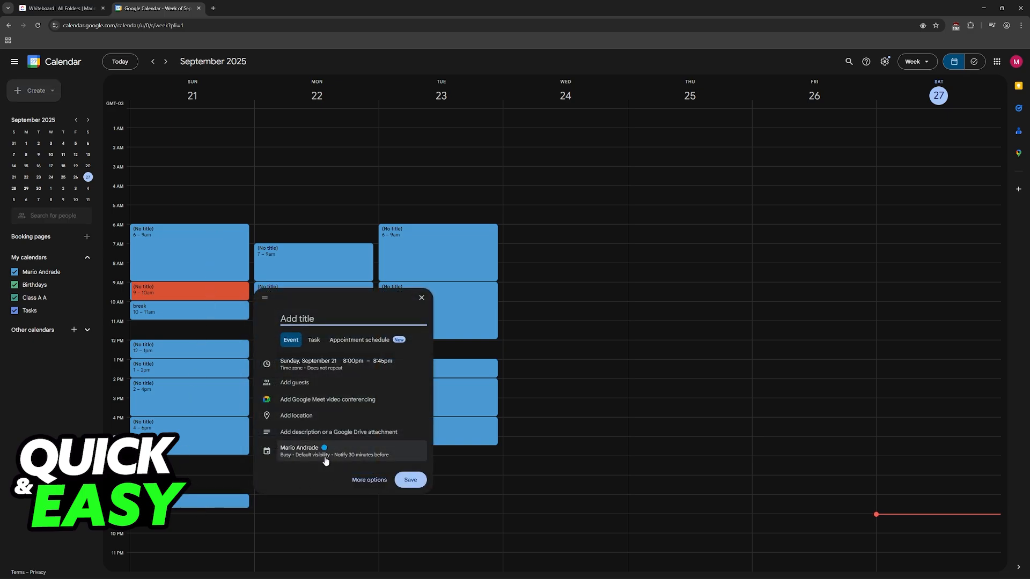
pyautogui.click(325, 460)
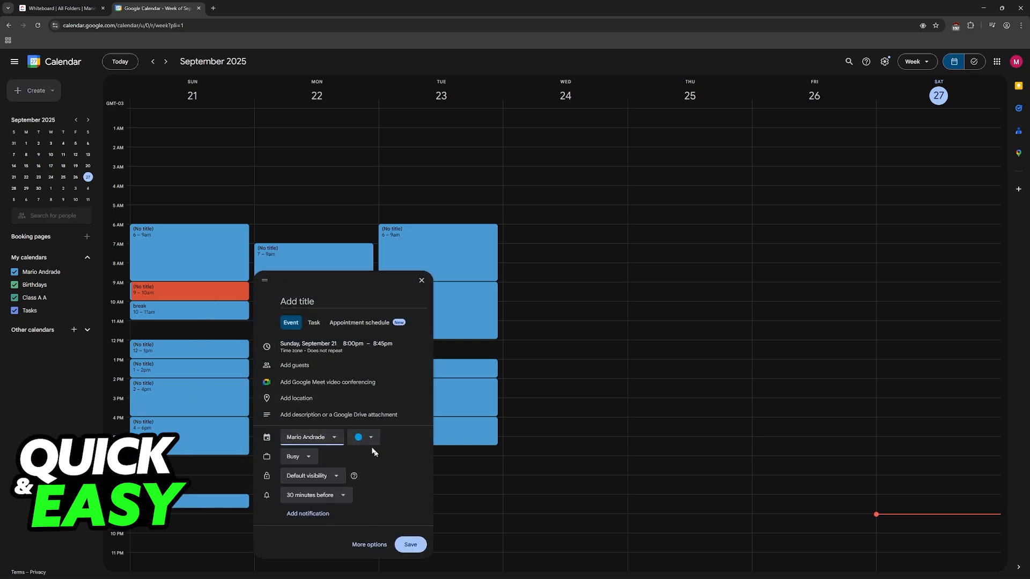
pyautogui.click(344, 351)
pyautogui.click(321, 347)
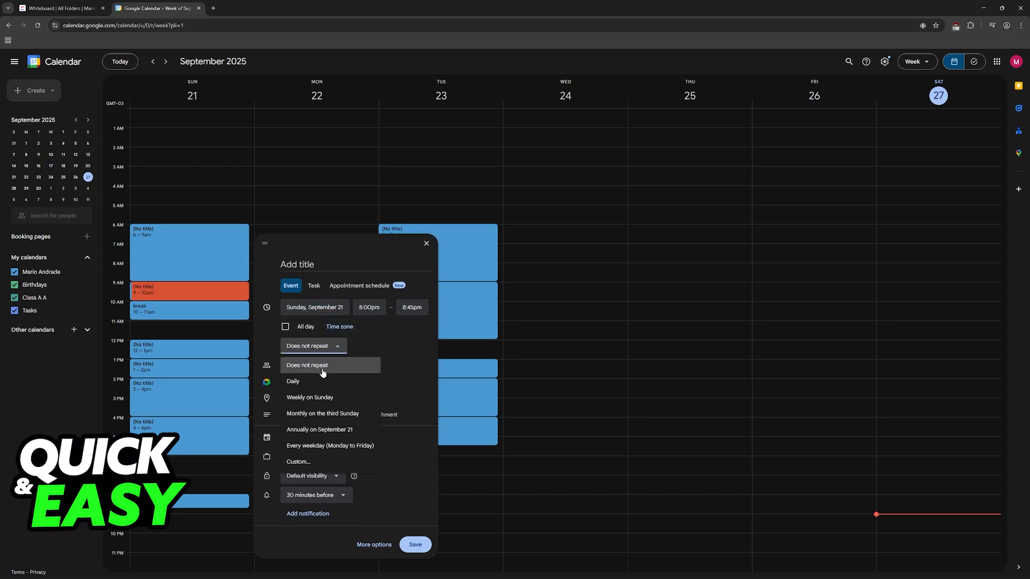
pyautogui.click(328, 382)
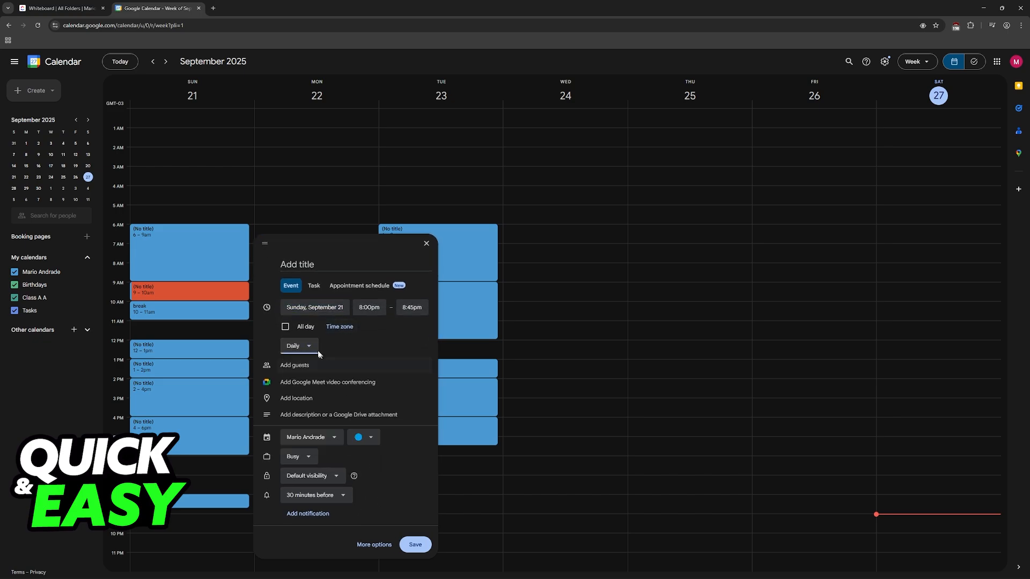
pyautogui.click(414, 546)
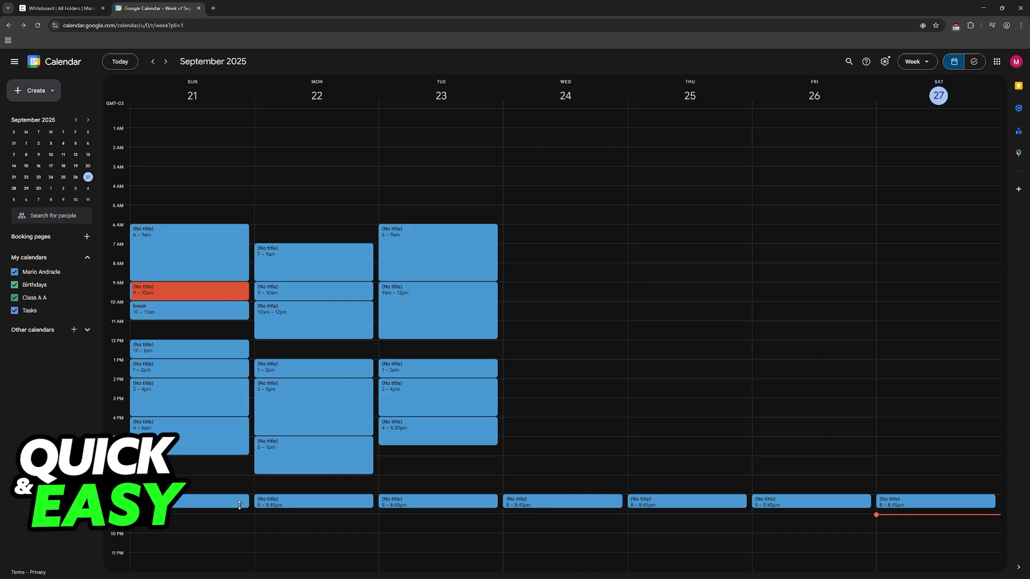
# Step: Extend Sunday's recurring 8pm event to end at 9pm, applying the change to this and following events
pyautogui.moveTo(240, 505); pyautogui.dragTo(241, 507)
pyautogui.moveTo(241, 507); pyautogui.dragTo(242, 513)
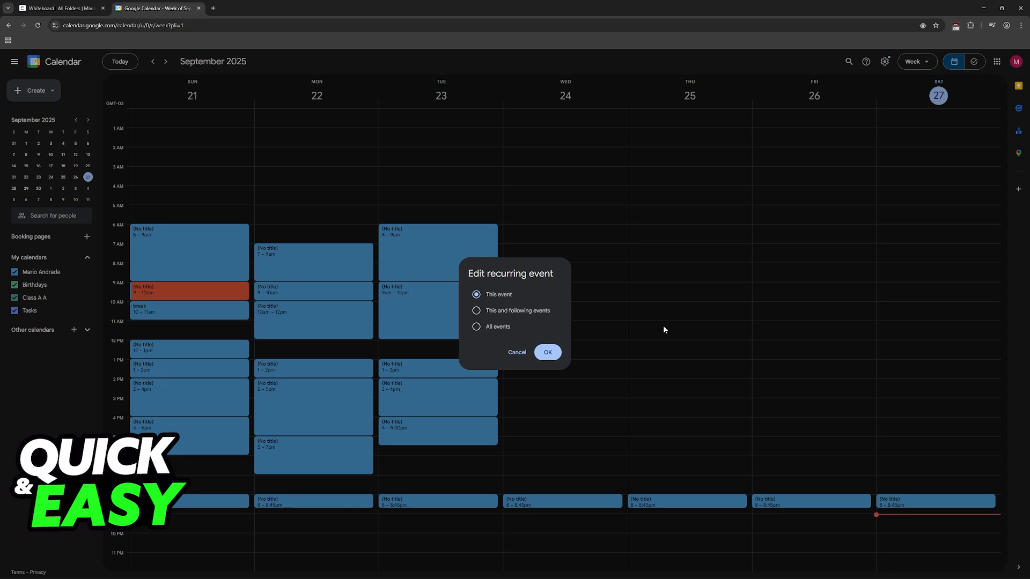
pyautogui.click(525, 312)
pyautogui.click(547, 353)
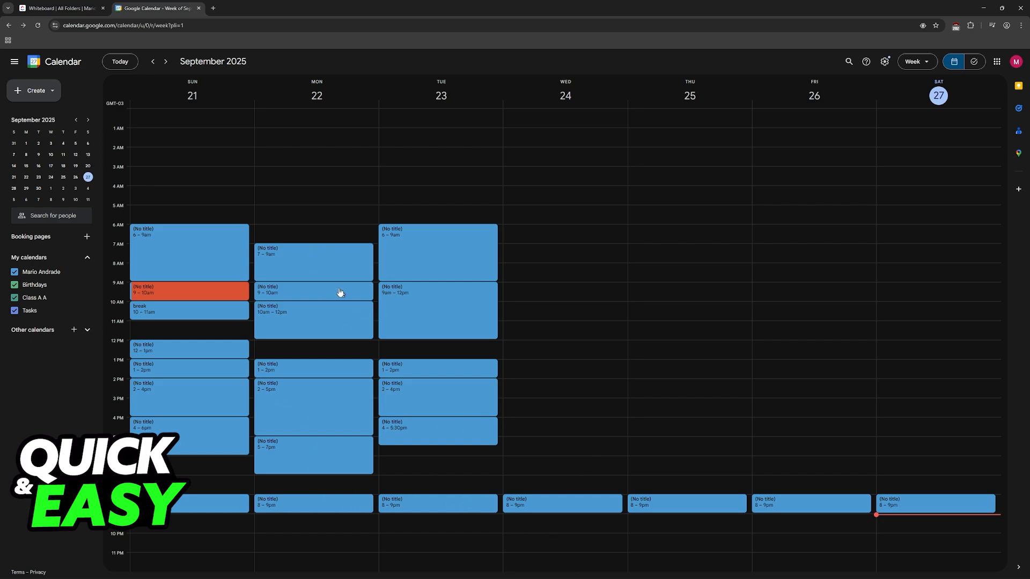
# Step: Change the color of Sunday's 2–4pm event to dark green and save it
pyautogui.click(215, 398)
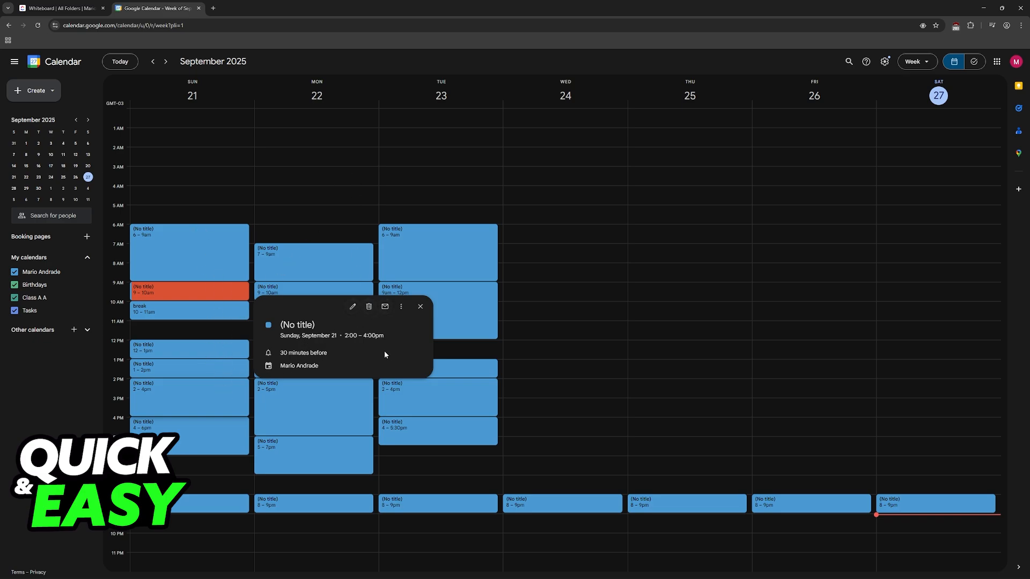
pyautogui.click(352, 306)
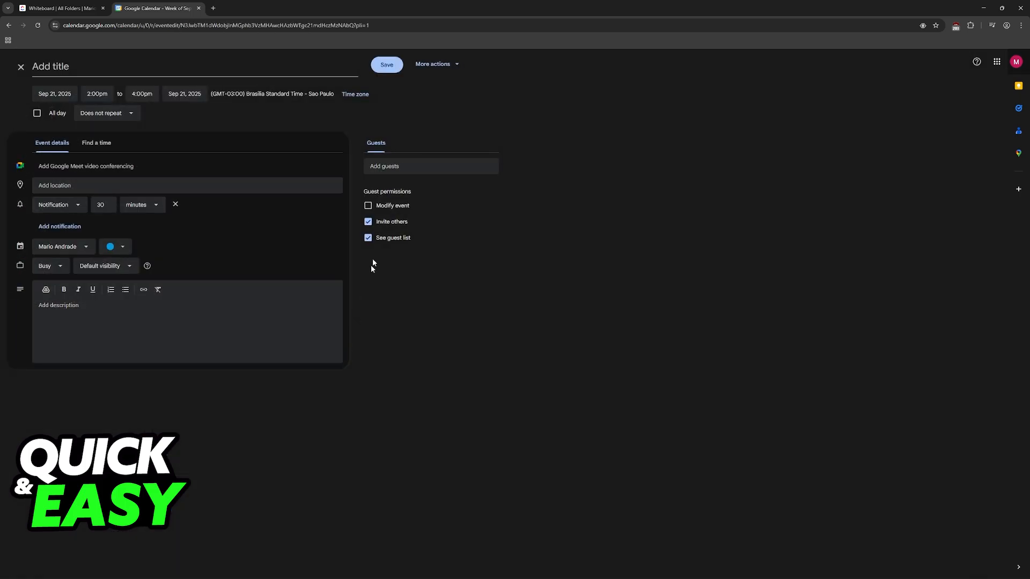
pyautogui.click(125, 246)
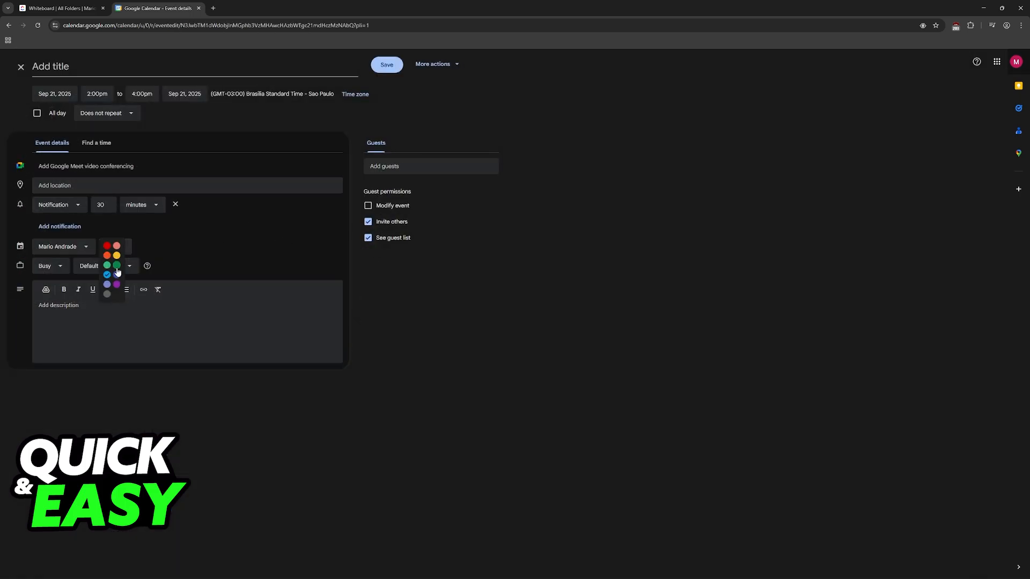
pyautogui.click(117, 266)
pyautogui.click(386, 64)
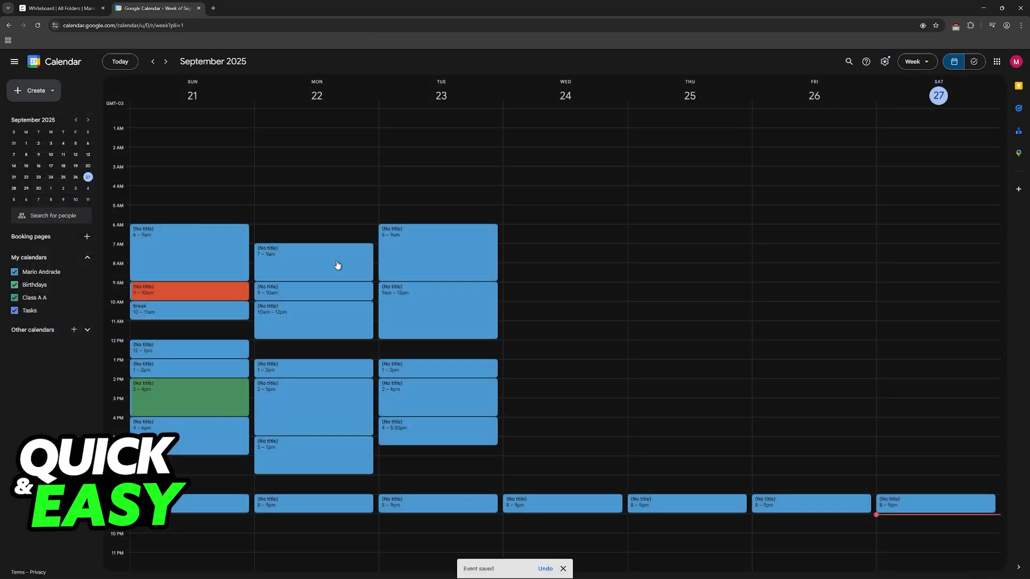
# Step: Switch to the ClickUp whiteboard in full screen, then circle and cross out the 83.7% "Not subscribed" figure with the pink pen
pyautogui.click(59, 8)
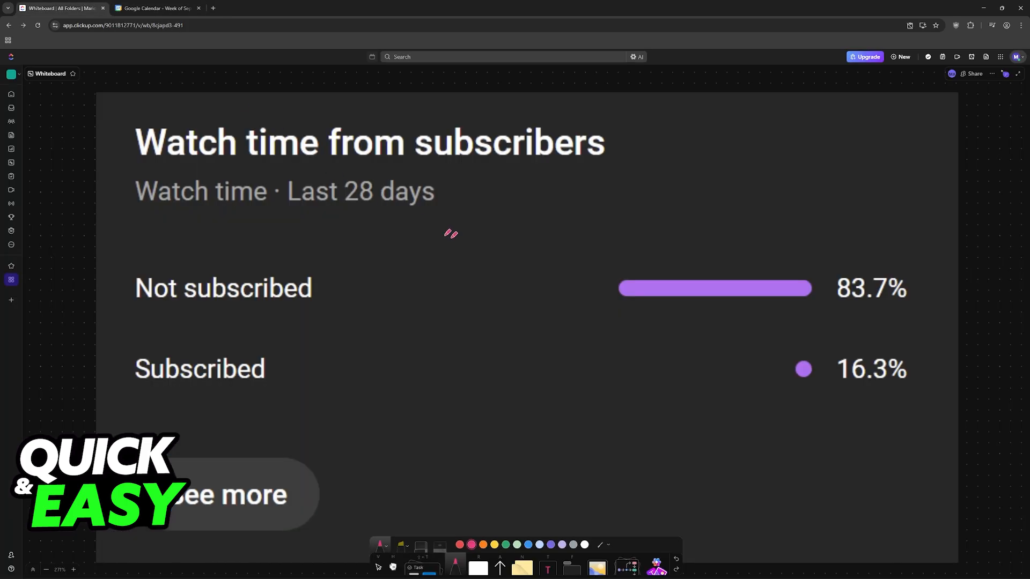
pyautogui.press('F11')
pyautogui.moveTo(840, 260)
pyautogui.mouseDown()
pyautogui.moveTo(835, 253)
pyautogui.moveTo(906, 209)
pyautogui.moveTo(895, 263)
pyautogui.moveTo(830, 244)
pyautogui.moveTo(907, 215)
pyautogui.moveTo(918, 228)
pyautogui.mouseUp()
pyautogui.moveTo(861, 261); pyautogui.dragTo(884, 214)
pyautogui.moveTo(851, 225); pyautogui.dragTo(902, 257)
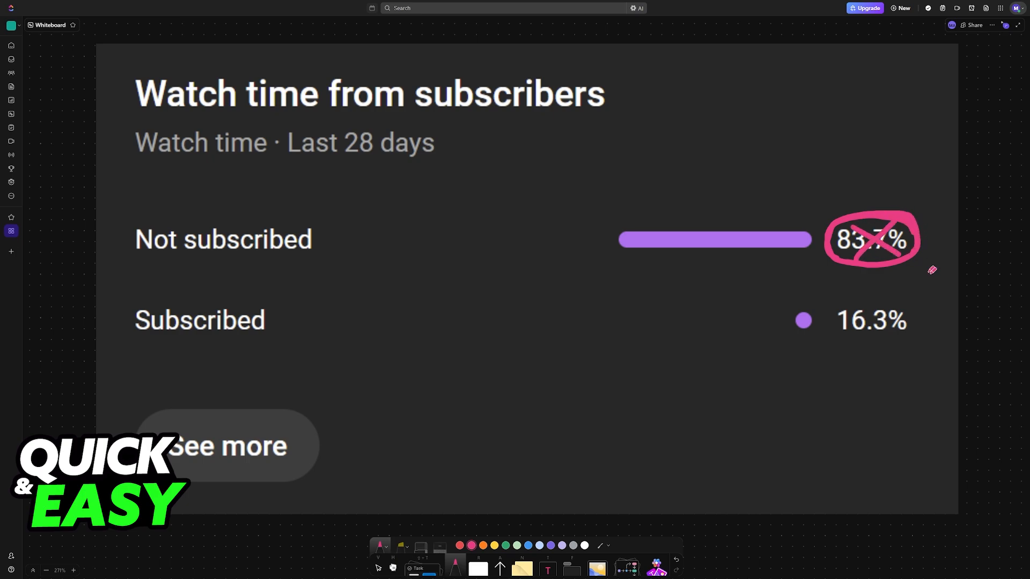
# Step: Underline the 16.3% "Subscribed" figure and draw an arrow from it to a crossed-out circle
pyautogui.moveTo(834, 352); pyautogui.dragTo(923, 352)
pyautogui.moveTo(875, 376)
pyautogui.mouseDown()
pyautogui.moveTo(911, 398)
pyautogui.moveTo(903, 413)
pyautogui.moveTo(971, 387)
pyautogui.moveTo(948, 395)
pyautogui.mouseUp()
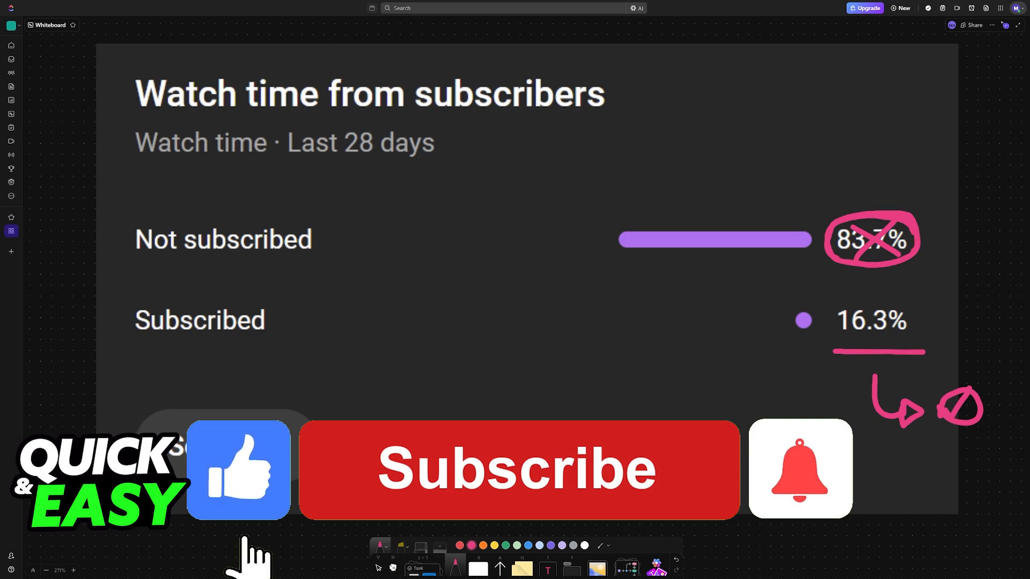